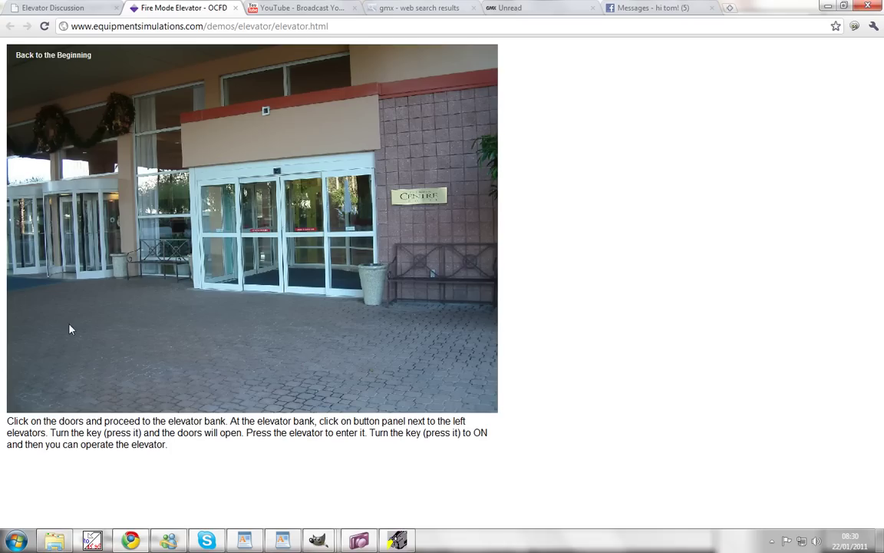
- Walk through the entrance and lobby to the elevator bank
{"action": "left_click", "coordinate": [268, 198]}
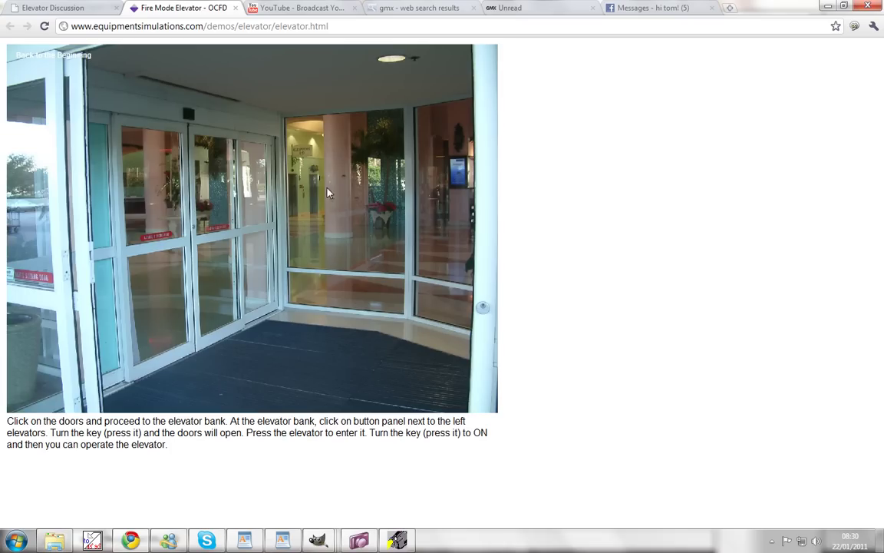
{"action": "left_click", "coordinate": [220, 215]}
{"action": "left_click", "coordinate": [393, 190]}
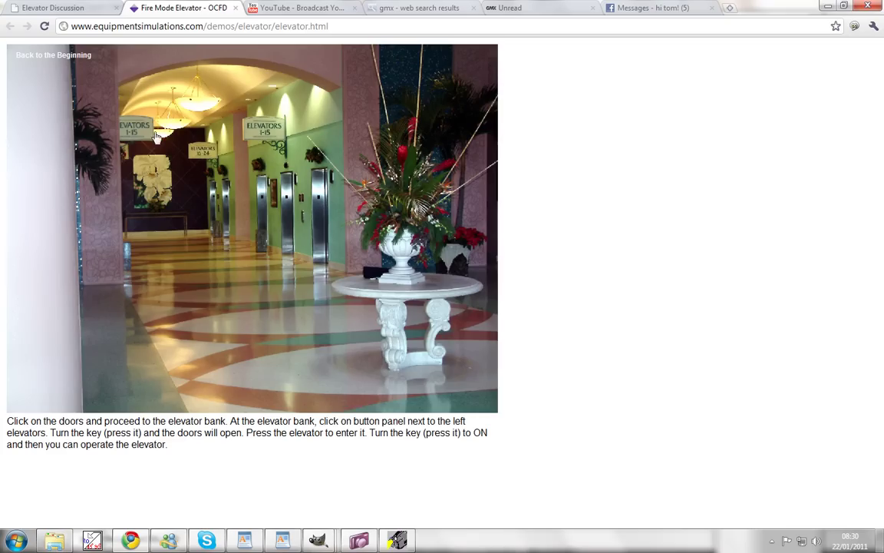
{"action": "left_click", "coordinate": [257, 170]}
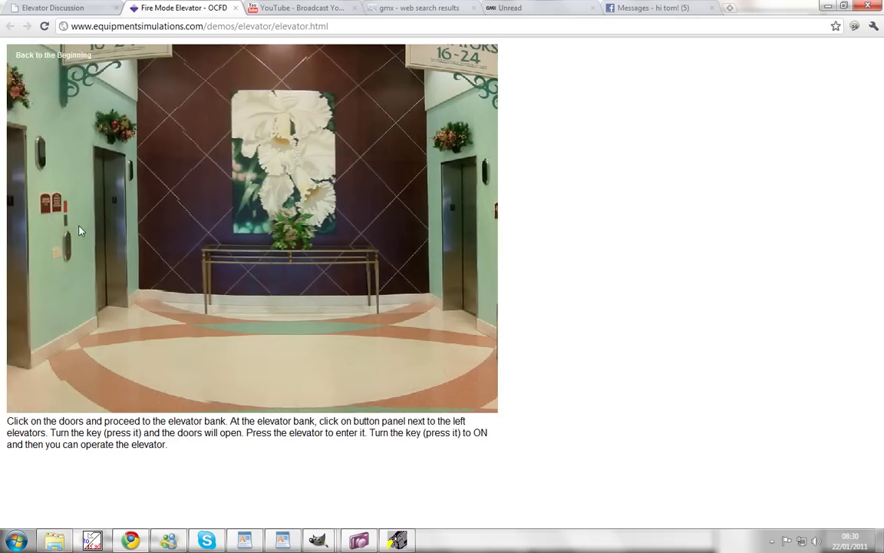
- Open the left elevator's doors with the fire-service key and step into the car
{"action": "left_click", "coordinate": [79, 231]}
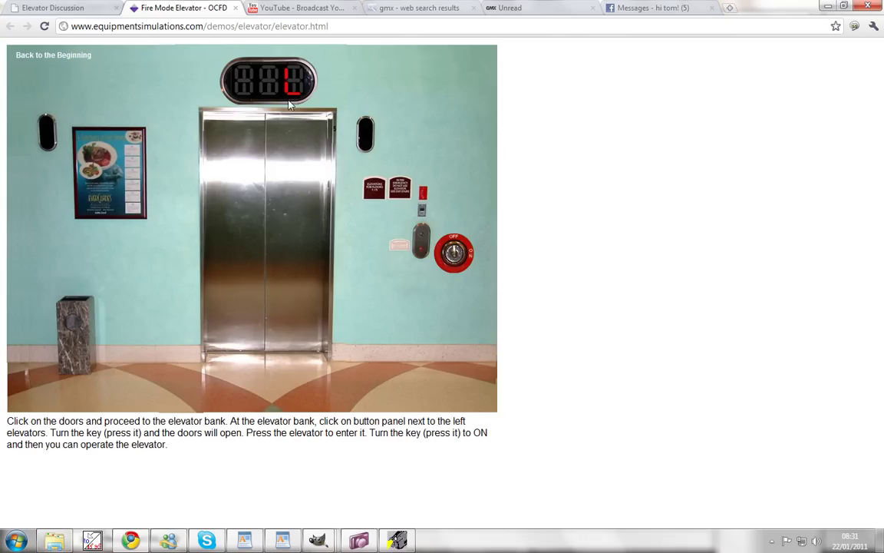
{"action": "left_click", "coordinate": [472, 261]}
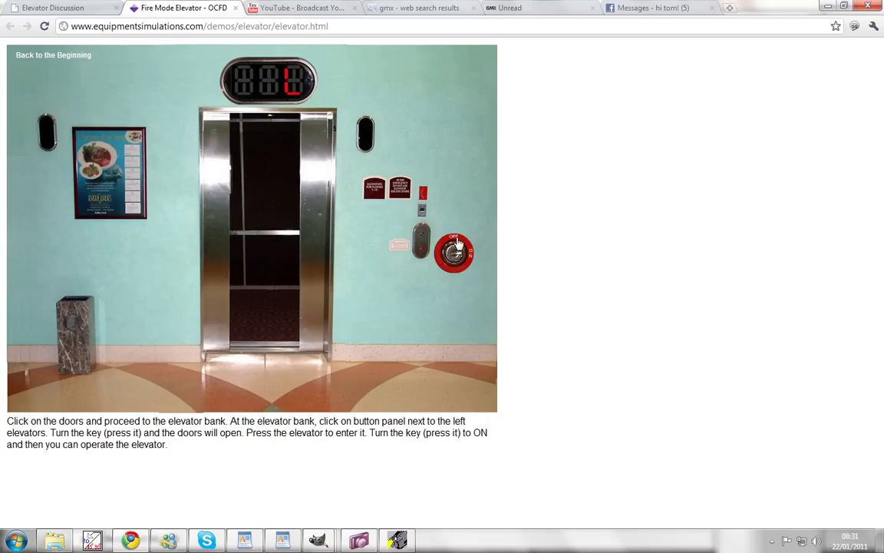
{"action": "left_click", "coordinate": [282, 199]}
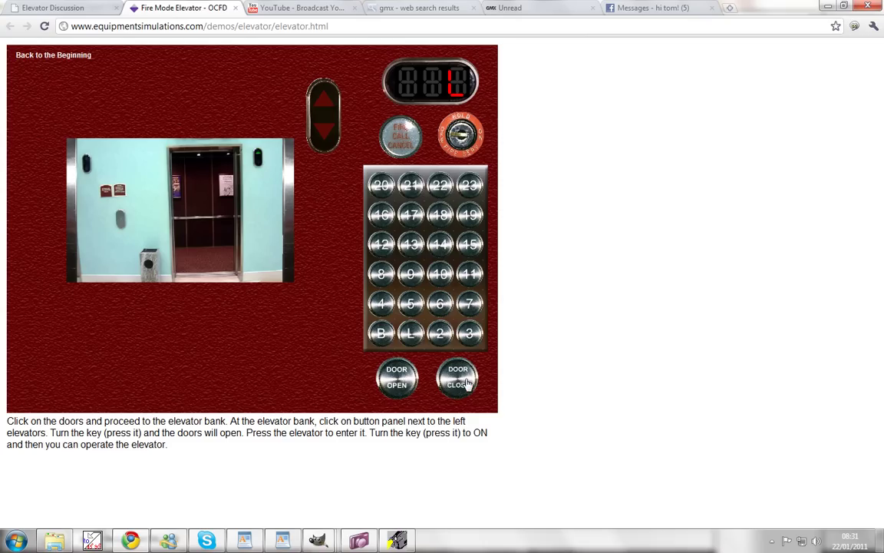
- Toggle the fire key, send the car toward floor 23, then cancel the call and recall it to L
{"action": "left_click", "coordinate": [461, 132]}
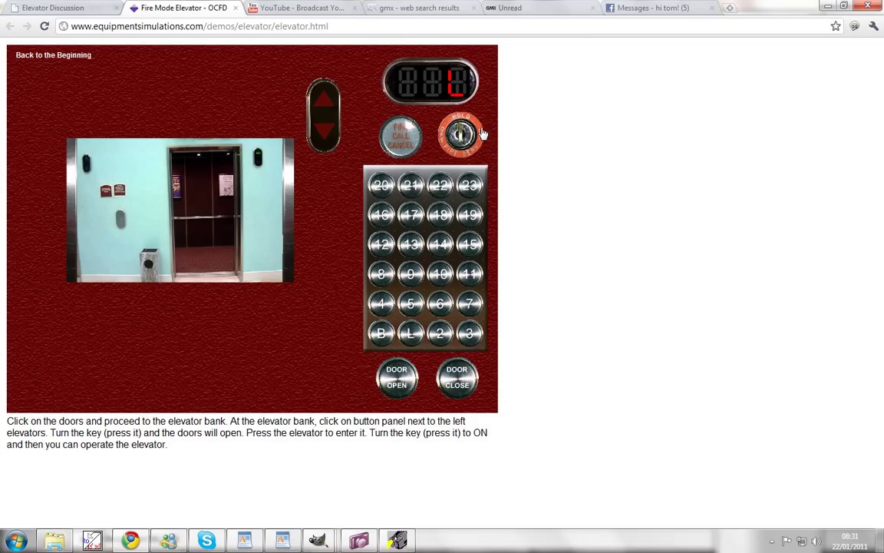
{"action": "left_click", "coordinate": [434, 119]}
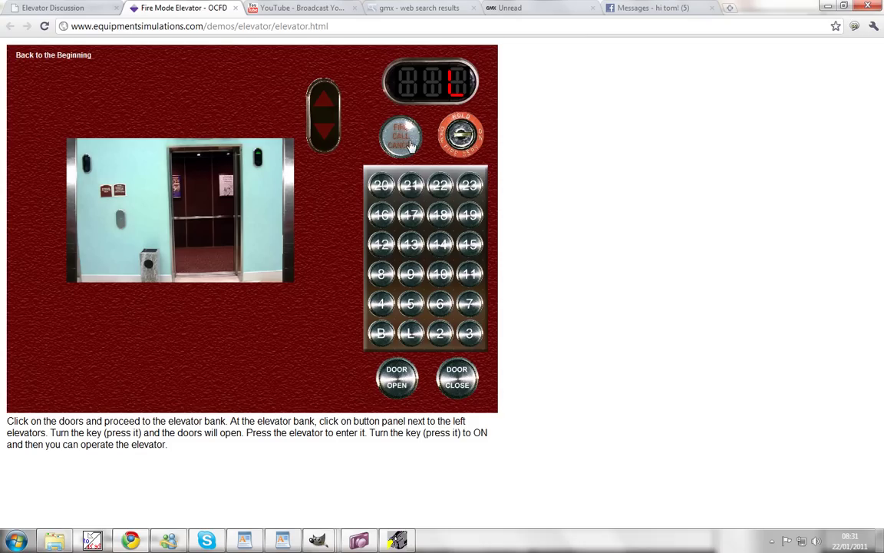
{"action": "left_click", "coordinate": [473, 186]}
{"action": "left_click", "coordinate": [458, 379]}
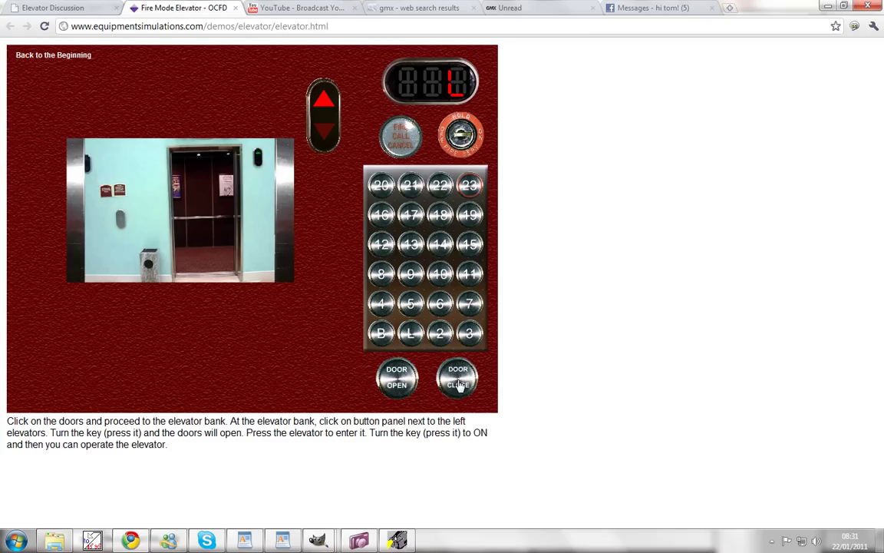
{"action": "left_click", "coordinate": [459, 386]}
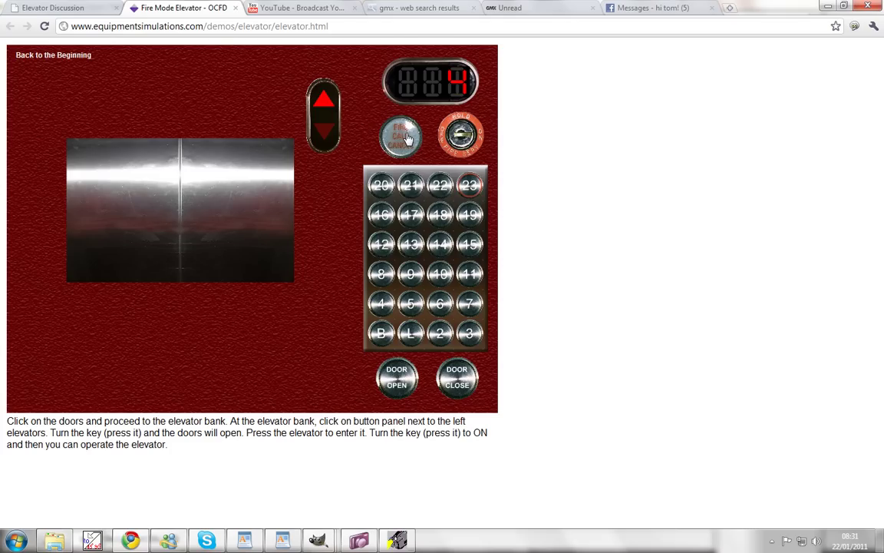
{"action": "left_click", "coordinate": [408, 138]}
{"action": "left_click", "coordinate": [445, 139]}
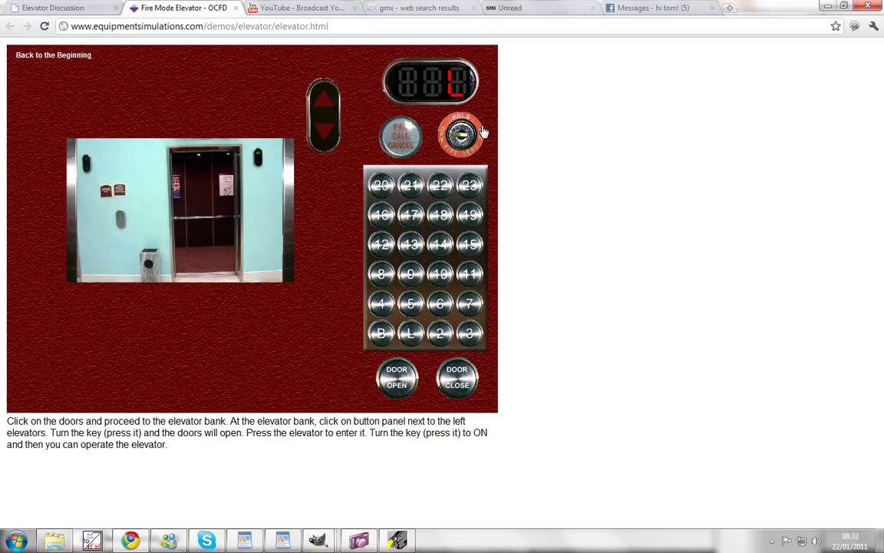
- Send the car up to floor 23, add a floor 6 stop, and re-register floor 23
{"action": "left_click", "coordinate": [469, 184]}
{"action": "left_click", "coordinate": [474, 377]}
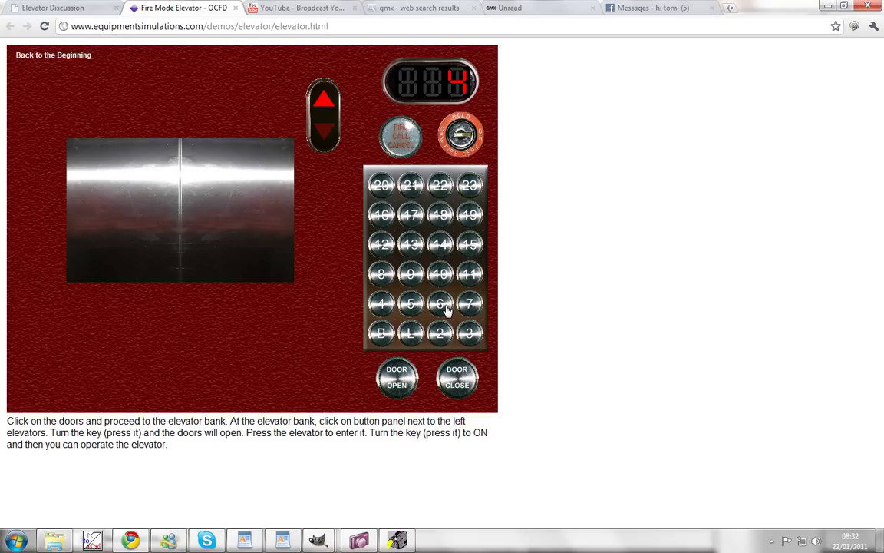
{"action": "left_click", "coordinate": [446, 306]}
{"action": "left_click", "coordinate": [470, 185]}
- Cancel the floor 23 call, go to floor 20 instead, and open the doors there
{"action": "left_click", "coordinate": [412, 146]}
{"action": "left_click", "coordinate": [382, 186]}
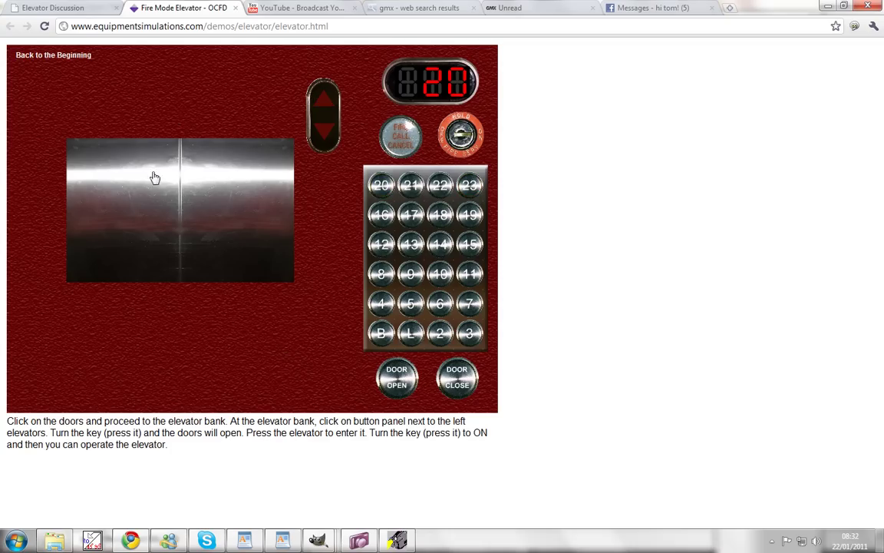
{"action": "left_click", "coordinate": [395, 386]}
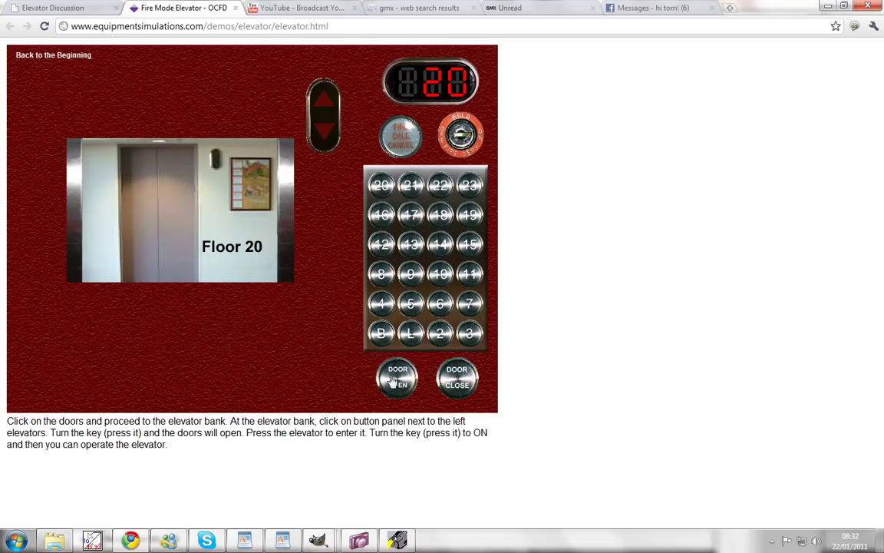
- Send the car down to basement B with the doors closed
{"action": "left_click", "coordinate": [387, 340]}
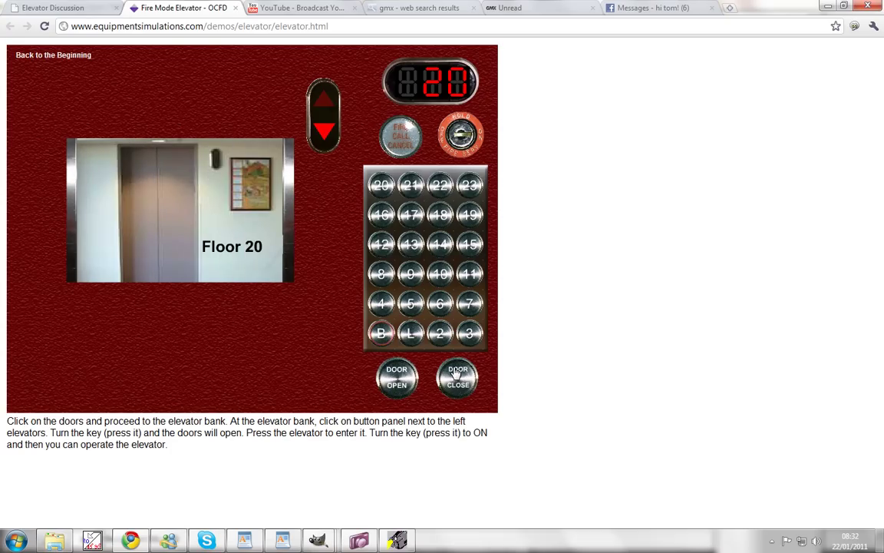
{"action": "left_click", "coordinate": [456, 374]}
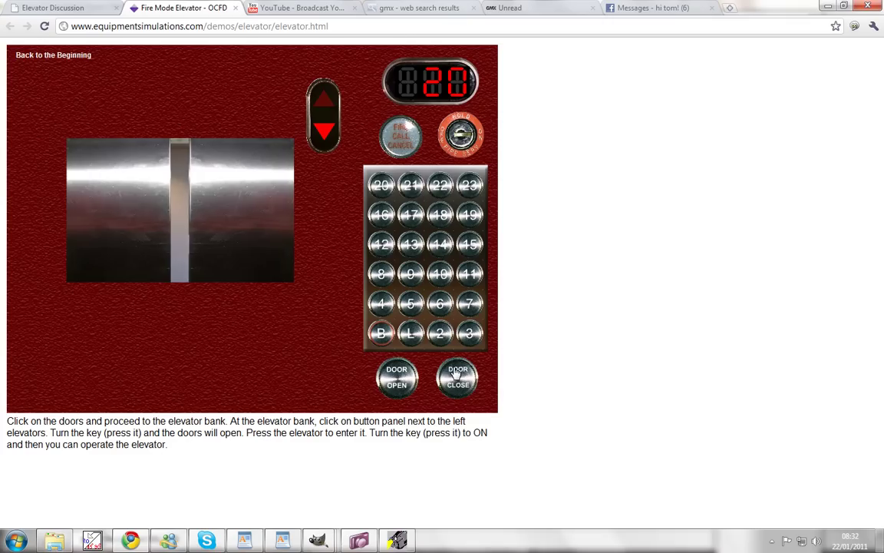
{"action": "left_click", "coordinate": [400, 541]}
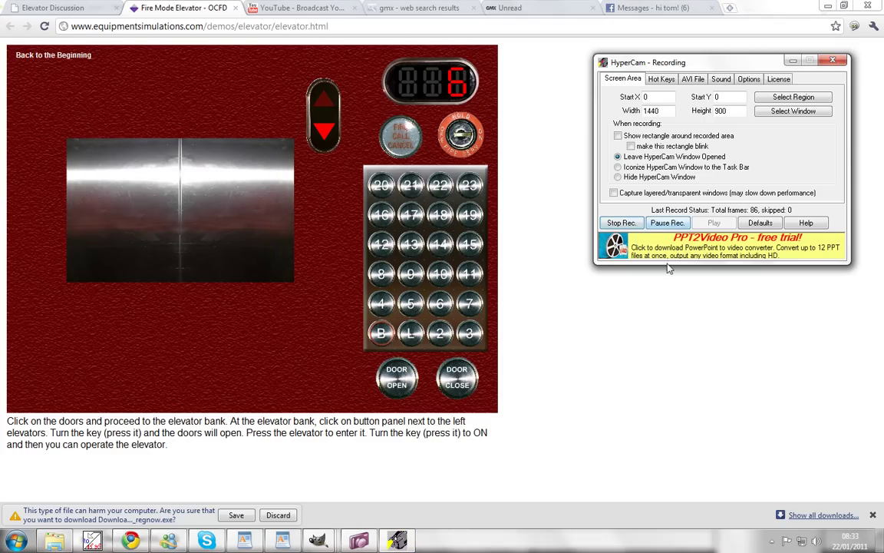
{"action": "left_click", "coordinate": [794, 61]}
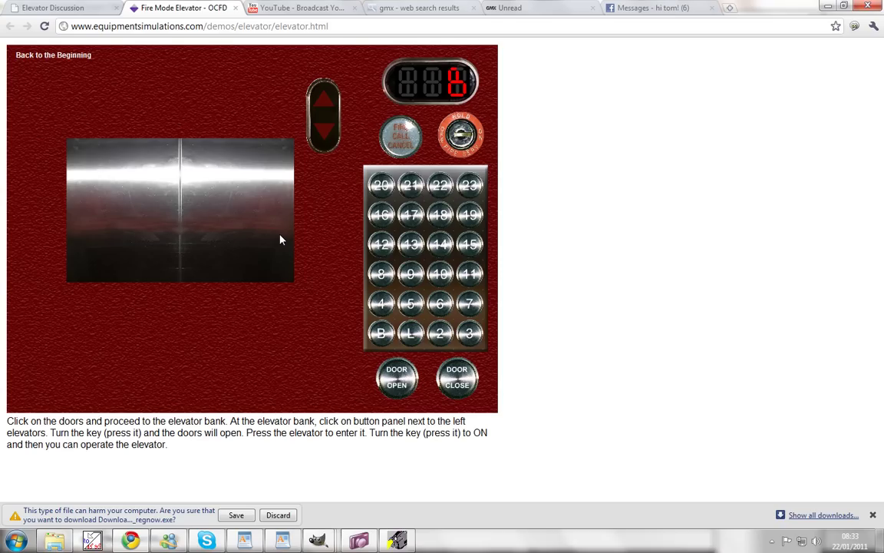
- Open the doors at basement B, return the car to lobby L, and restart the simulation
{"action": "left_click", "coordinate": [395, 381]}
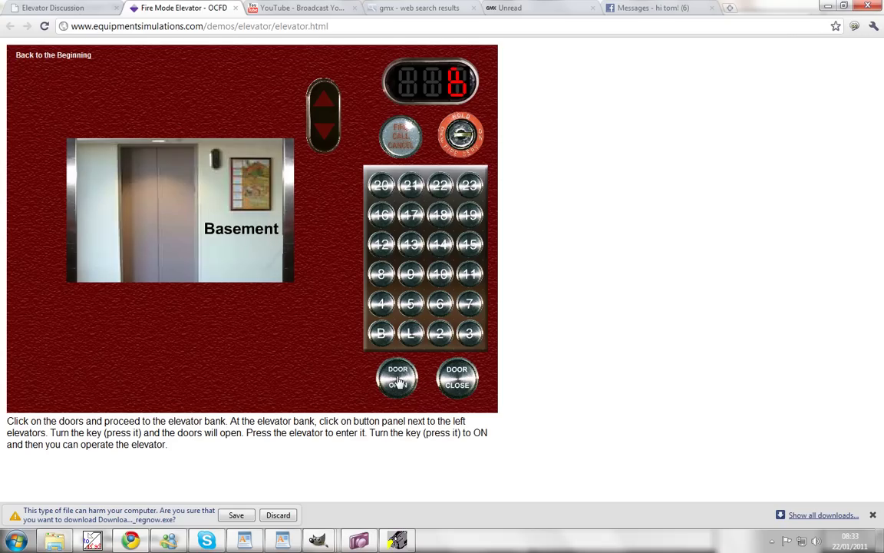
{"action": "left_click", "coordinate": [410, 332]}
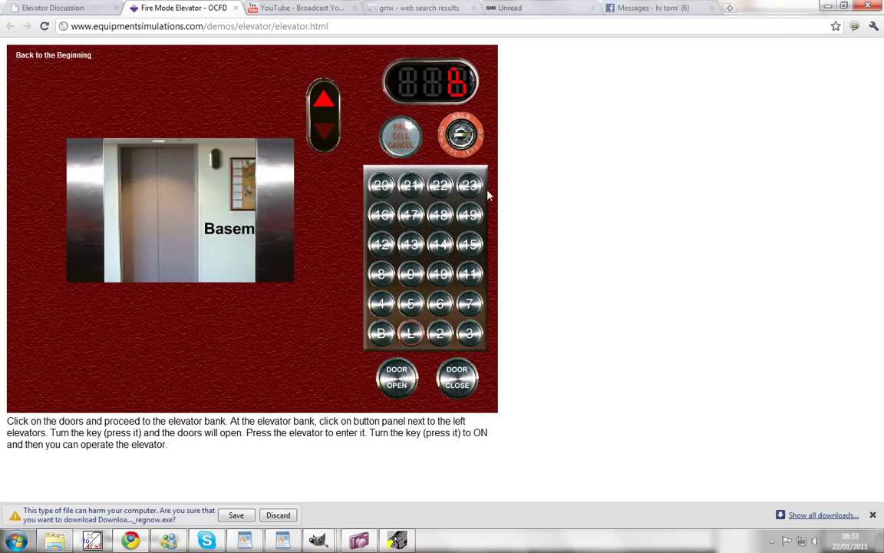
{"action": "left_click", "coordinate": [461, 135]}
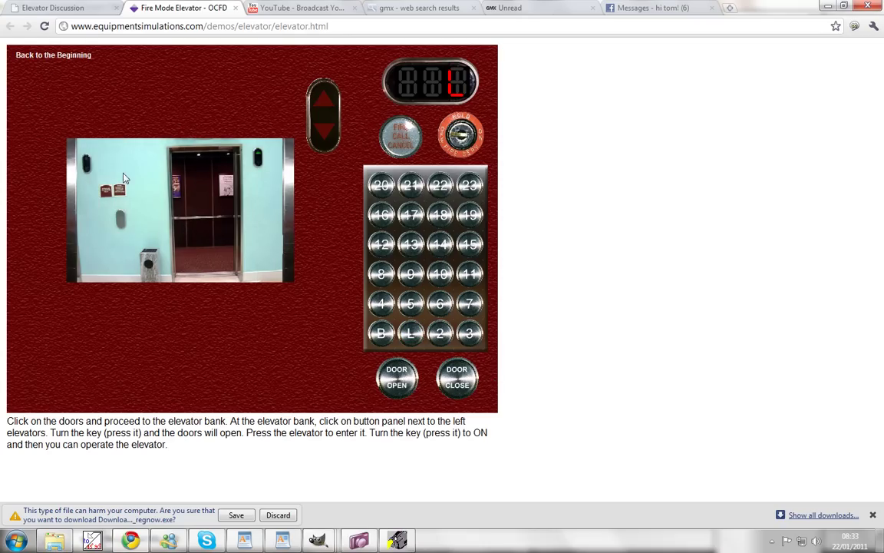
{"action": "left_click", "coordinate": [54, 55]}
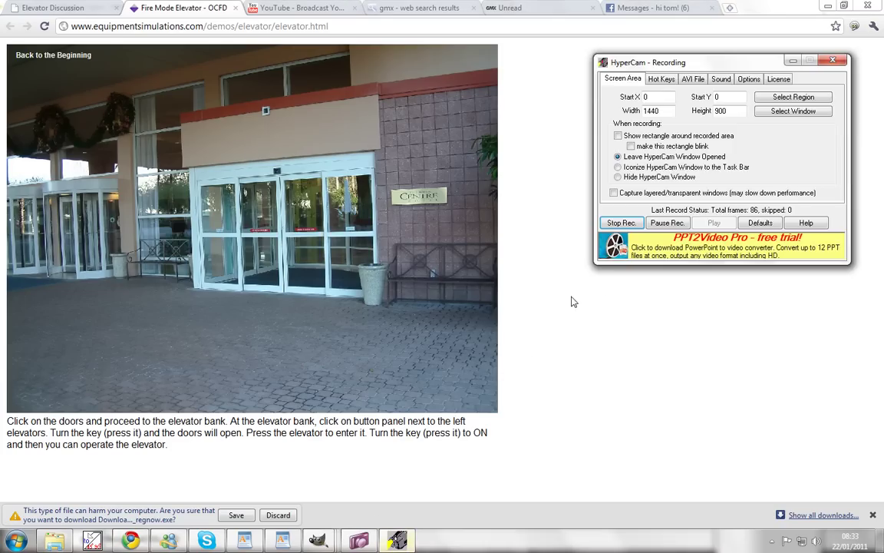